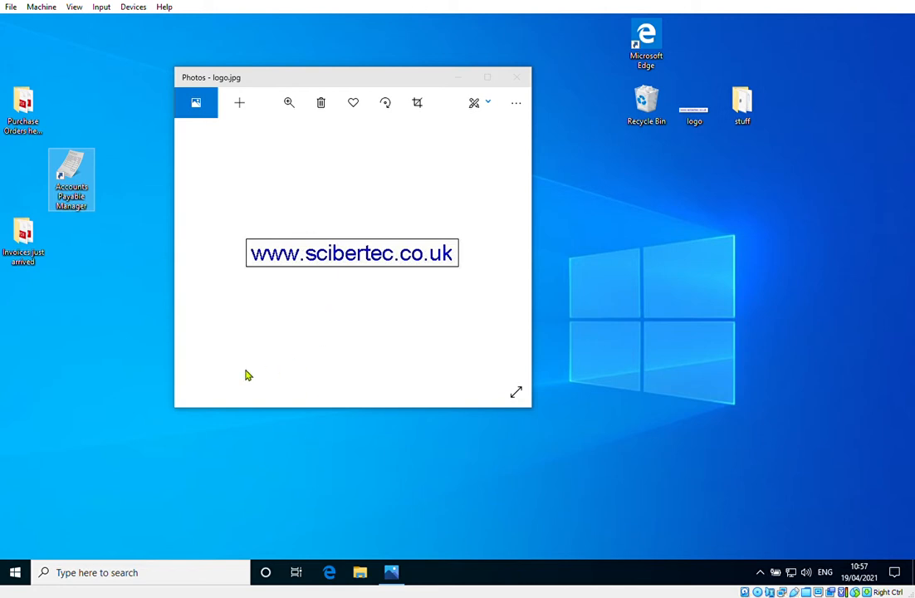
Launch Accounts Payable Manager and enlarge its window so that every production box shows more columns
double_click(72, 176)
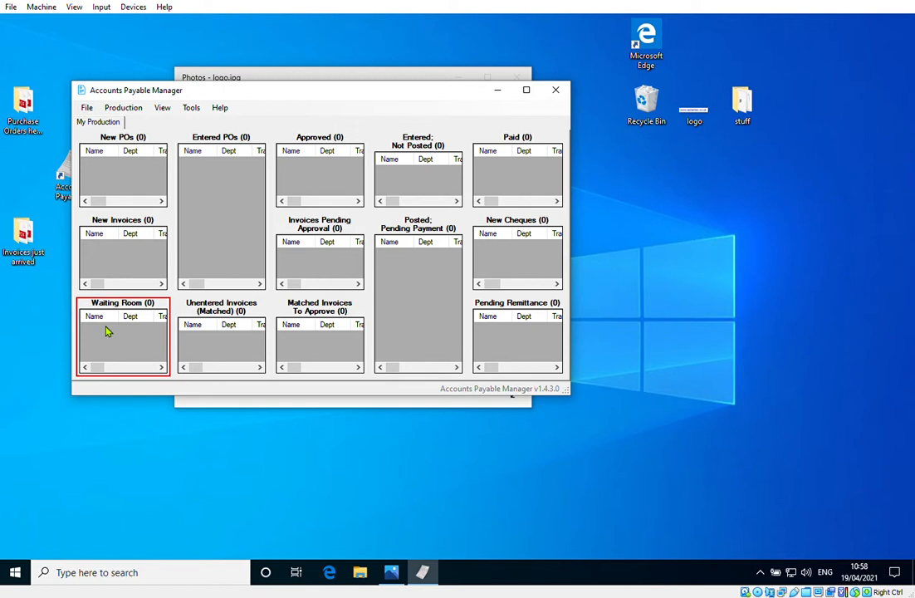
click(106, 238)
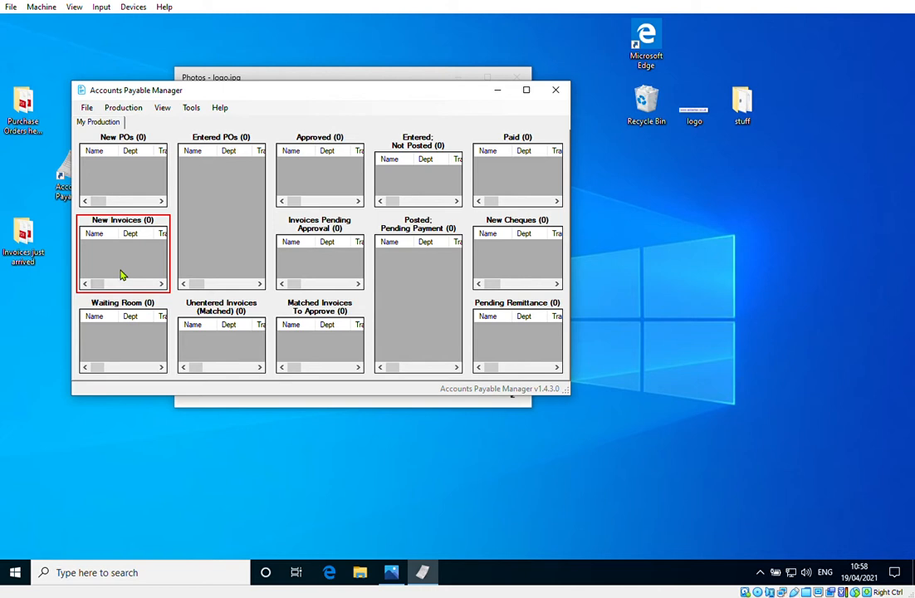
click(121, 204)
click(206, 208)
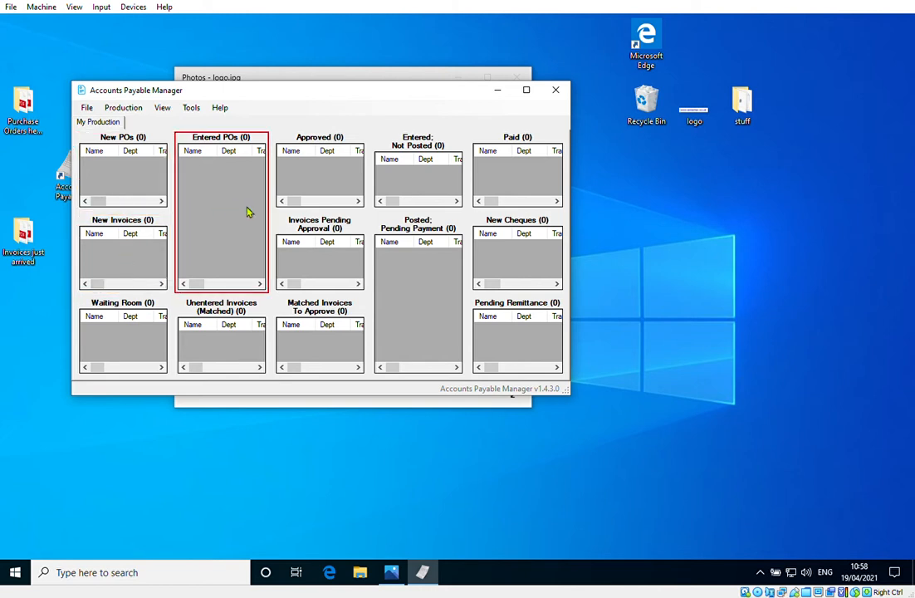
click(284, 285)
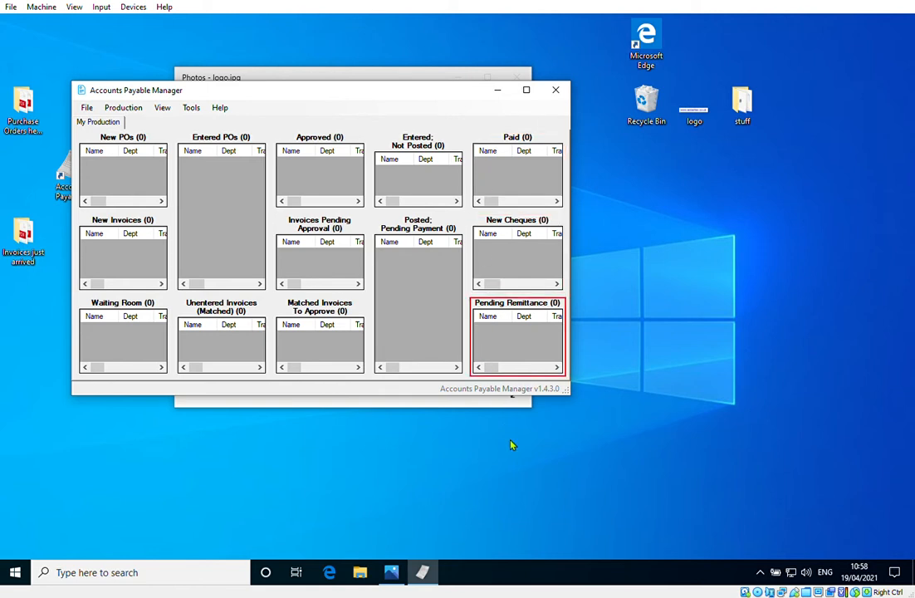
drag(570, 396, 877, 523)
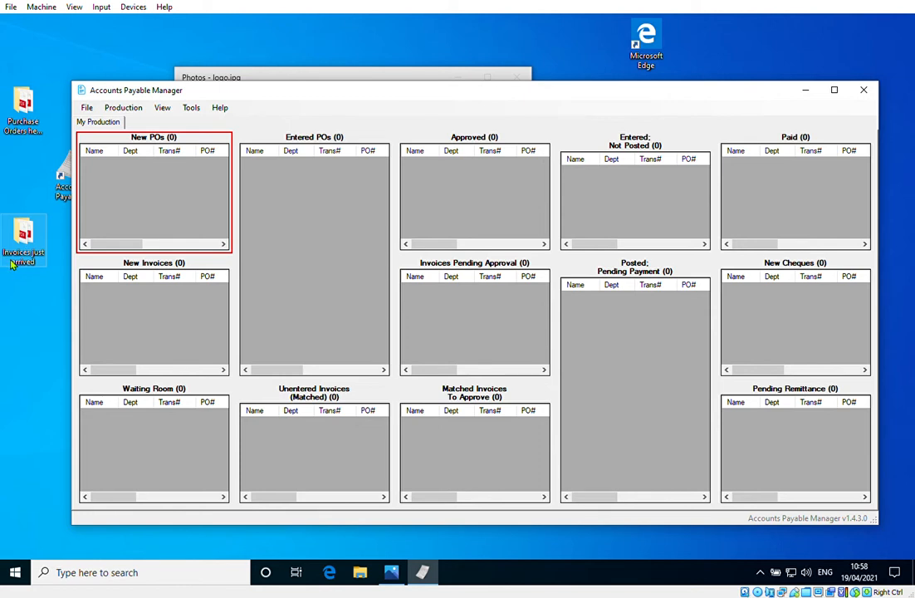
Add PO-AAseason2-PO901 from the desktop folder "Purchase Orders heading my way" to the New POs box
double_click(20, 123)
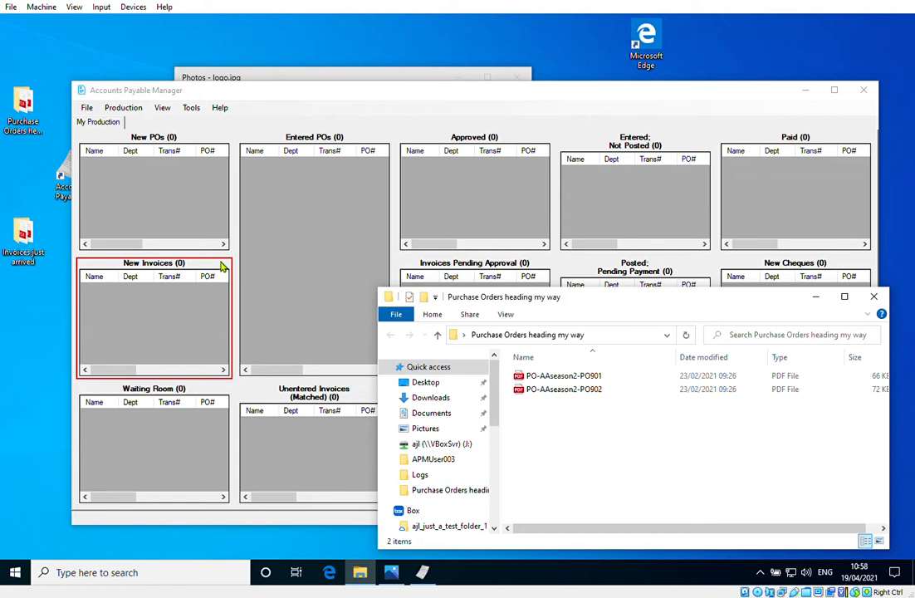
click(177, 216)
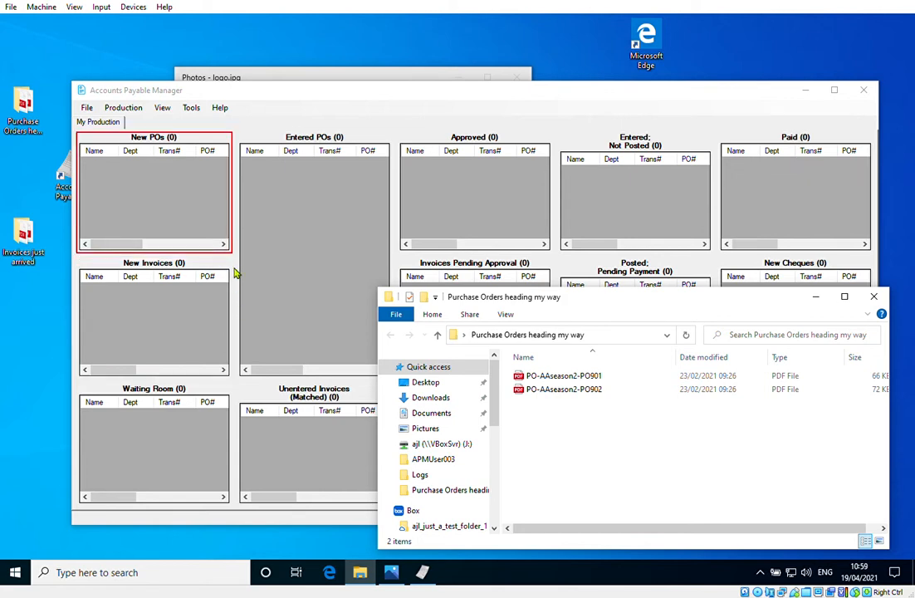
click(237, 273)
click(550, 377)
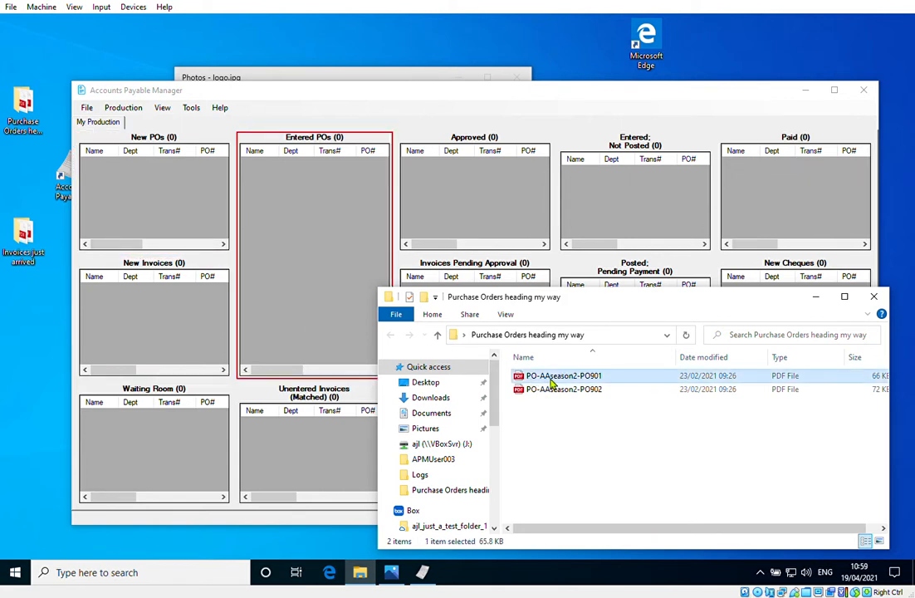
drag(549, 378, 157, 206)
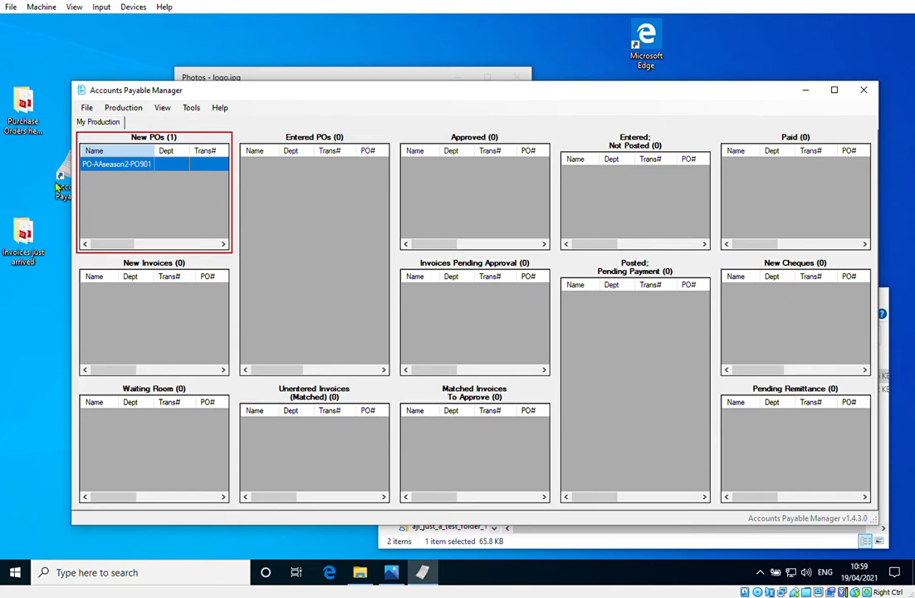
Open PO-AAseason2-PO901 from New POs to read the purchase order, and close the document
right_click(106, 165)
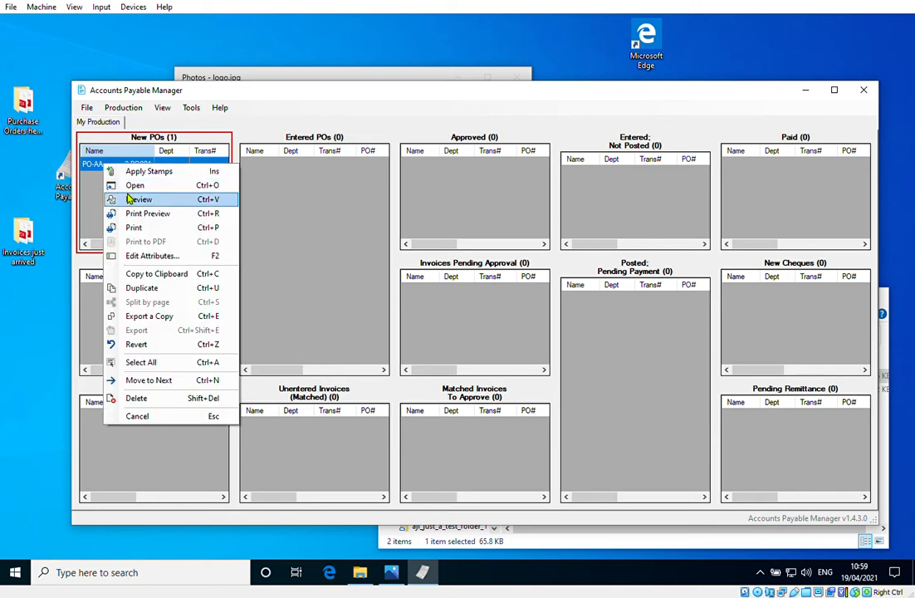
click(131, 186)
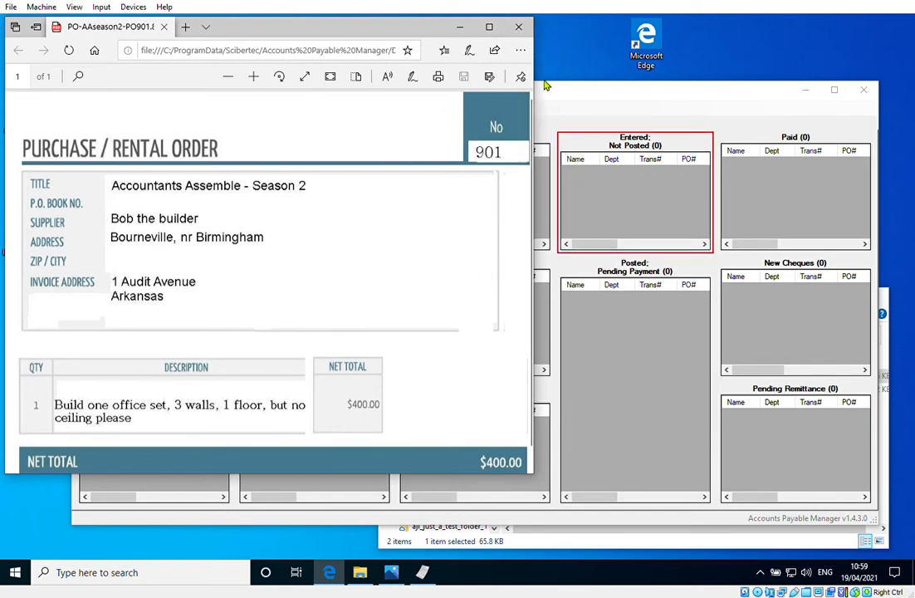
click(519, 28)
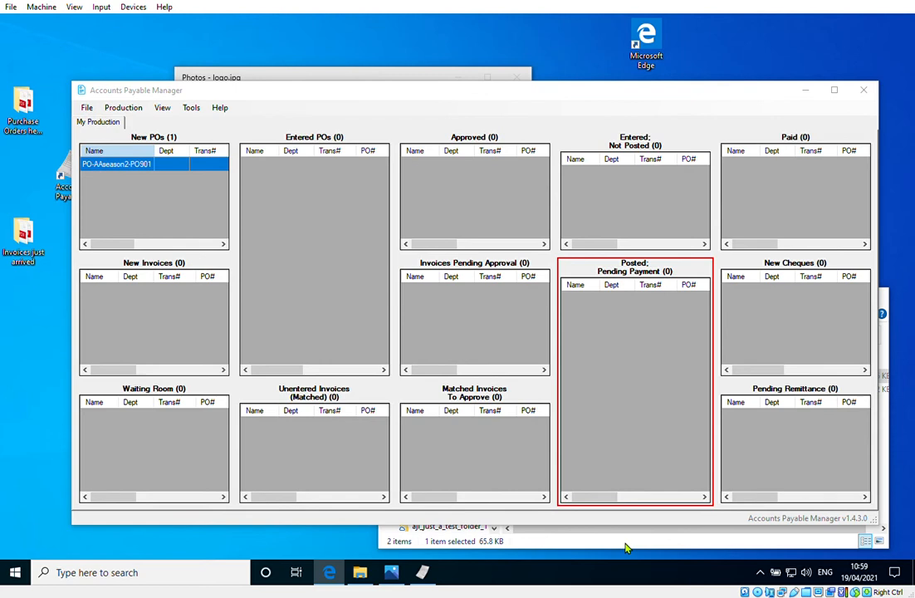
Add PO-AAseason2-PO902 from the purchase orders folder to New POs and open the document to review it
click(627, 548)
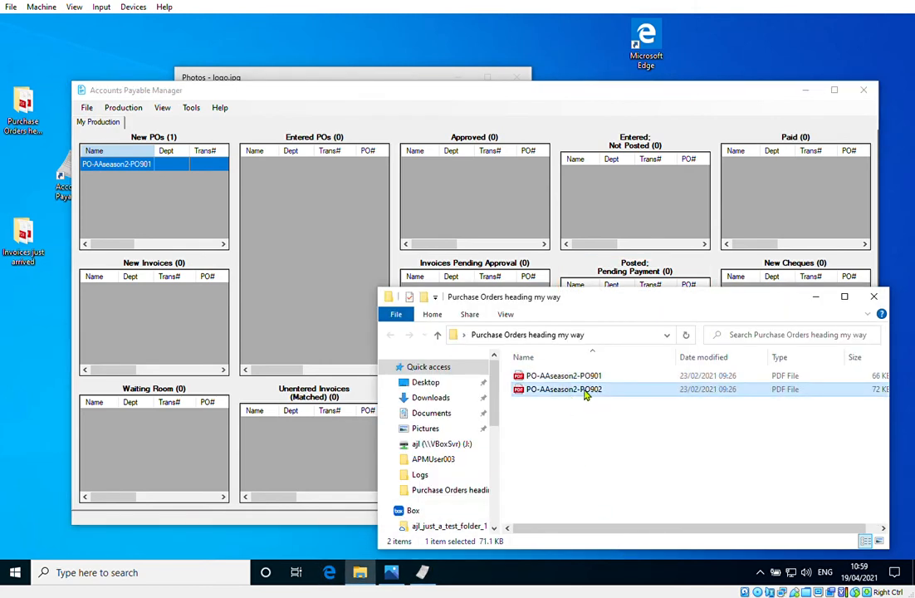
drag(569, 397, 153, 199)
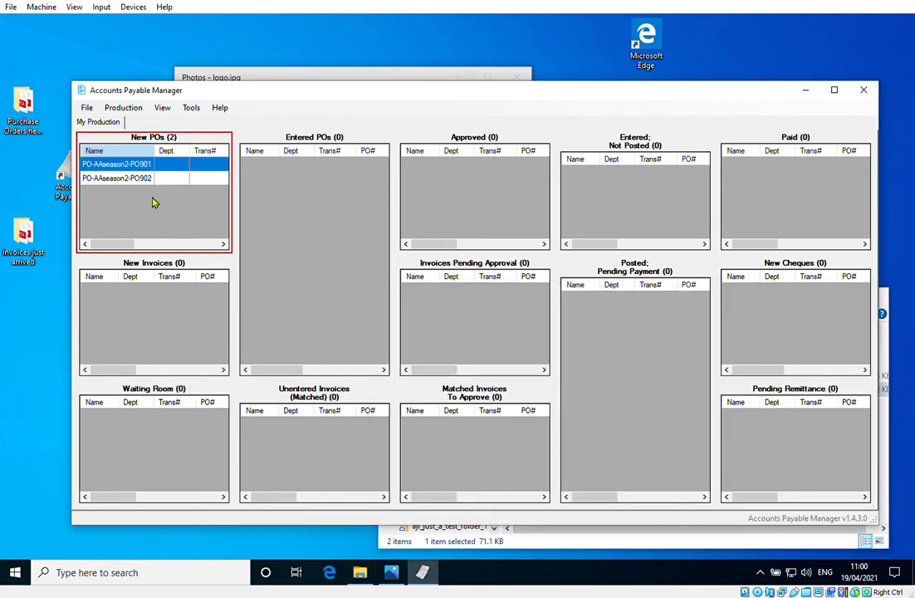
click(149, 179)
right_click(149, 185)
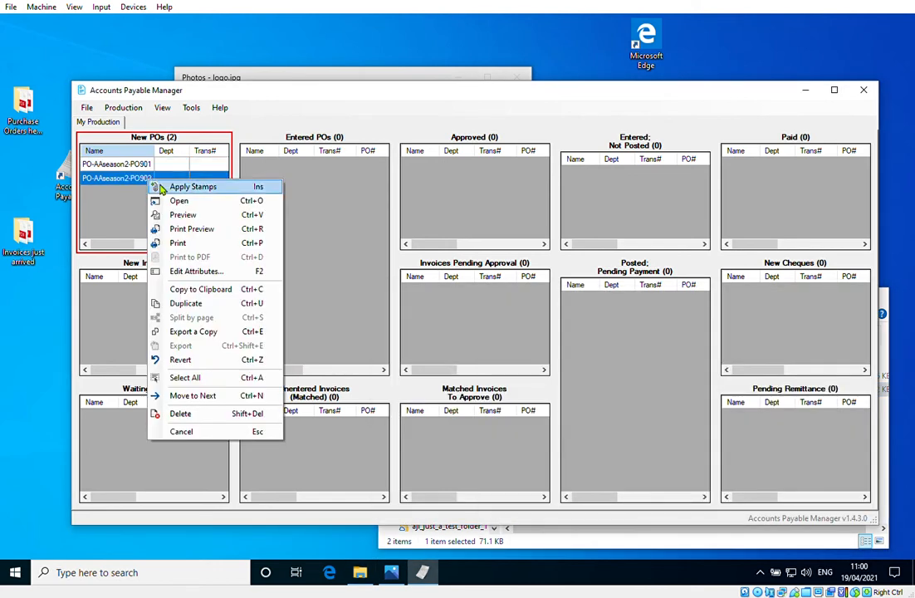
click(158, 202)
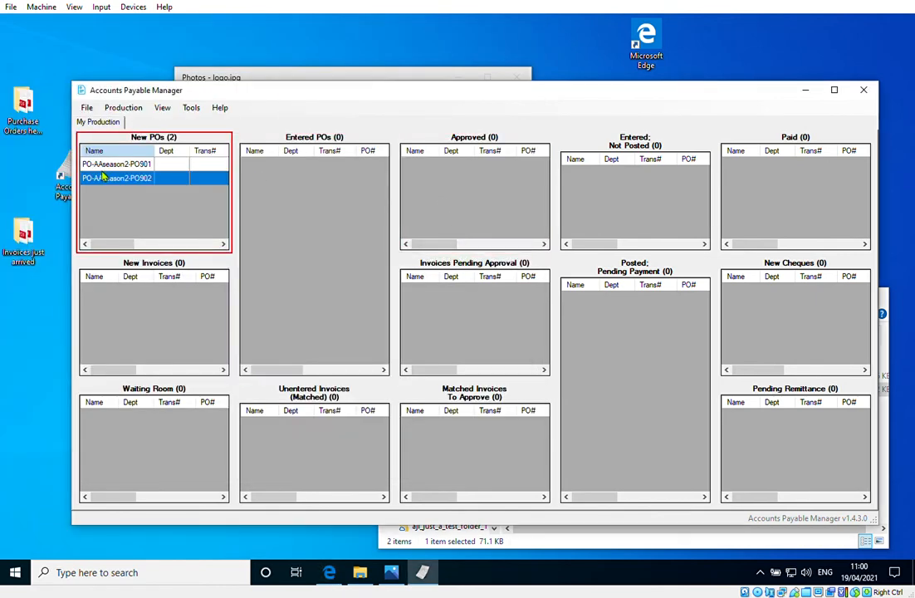
Move PO-AAseason2-PO901 from New POs to Entered POs
click(98, 163)
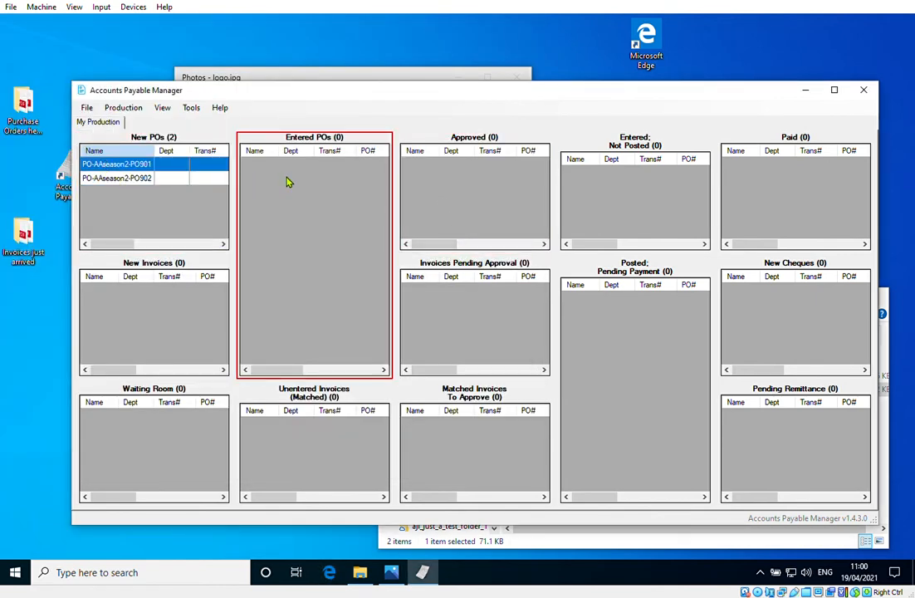
drag(161, 166, 299, 199)
drag(299, 202, 300, 204)
drag(300, 203, 312, 231)
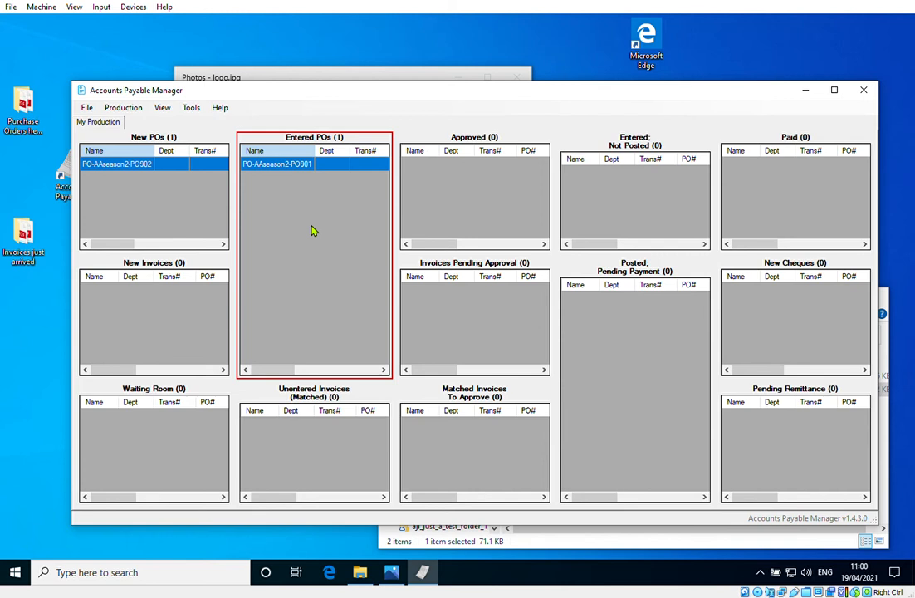
Examine the editable attributes of PO-AAseason2-PO901 in Entered POs, cancel the editing, and view the box's remaining columns
right_click(284, 164)
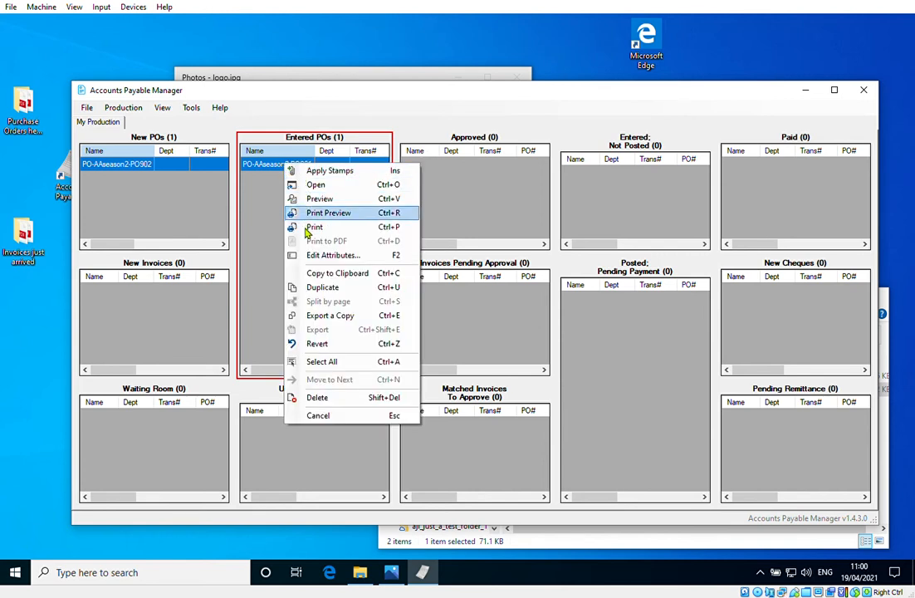
click(306, 255)
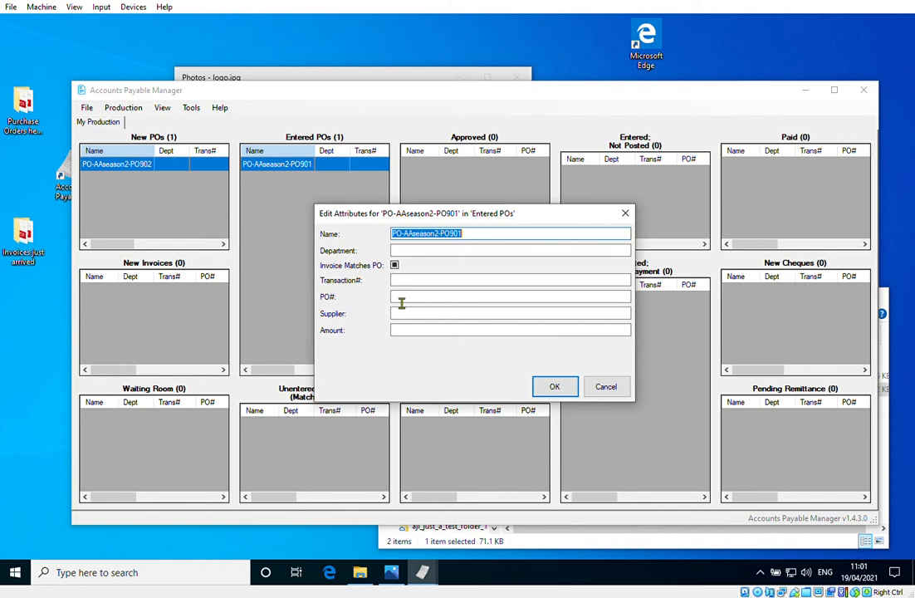
click(599, 388)
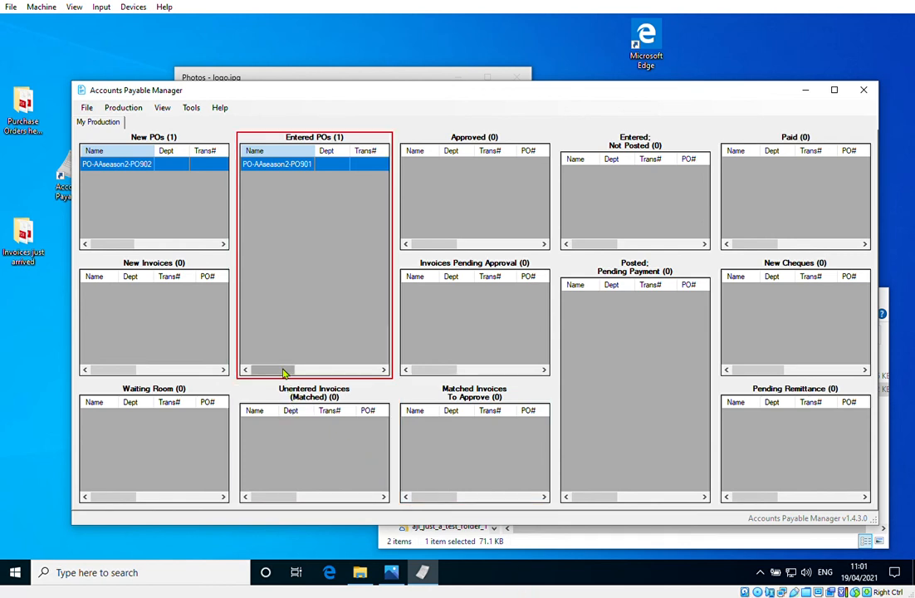
drag(285, 371, 337, 374)
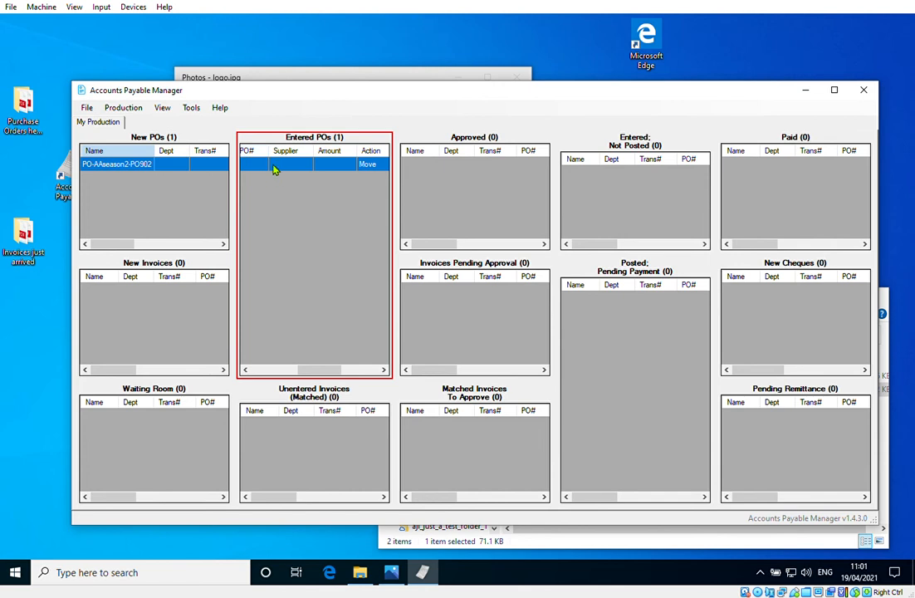
Move PO-AAseason2-PO902 from New POs to Entered POs
click(259, 370)
drag(126, 166, 284, 213)
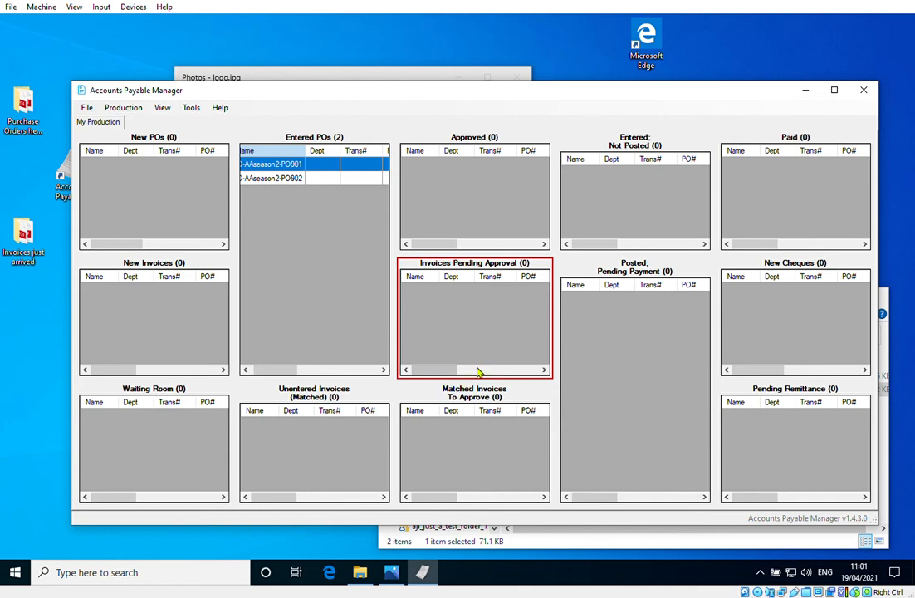
Add Invoice-bob-90125 and Invoice-classyC from the desktop folder "Invoices just arrived" to the New Invoices box
double_click(30, 261)
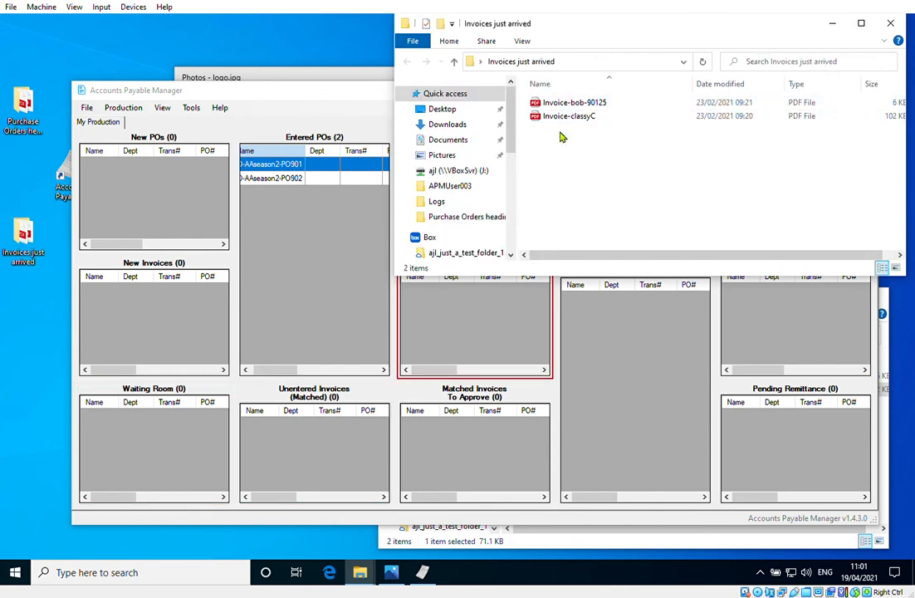
drag(564, 135, 164, 313)
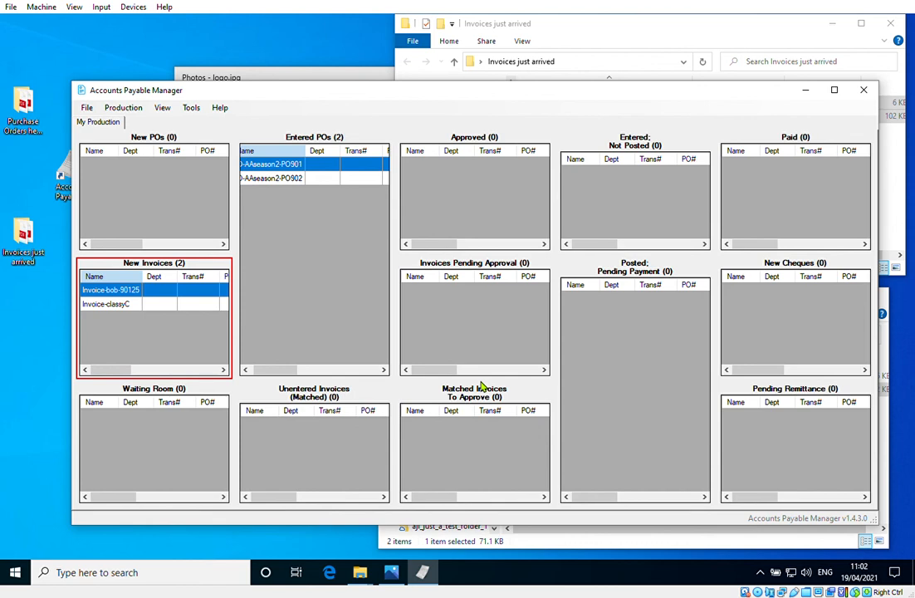
Open Invoice-bob-90125 from New Invoices and read its purchase order reference, work description and amount due
click(116, 304)
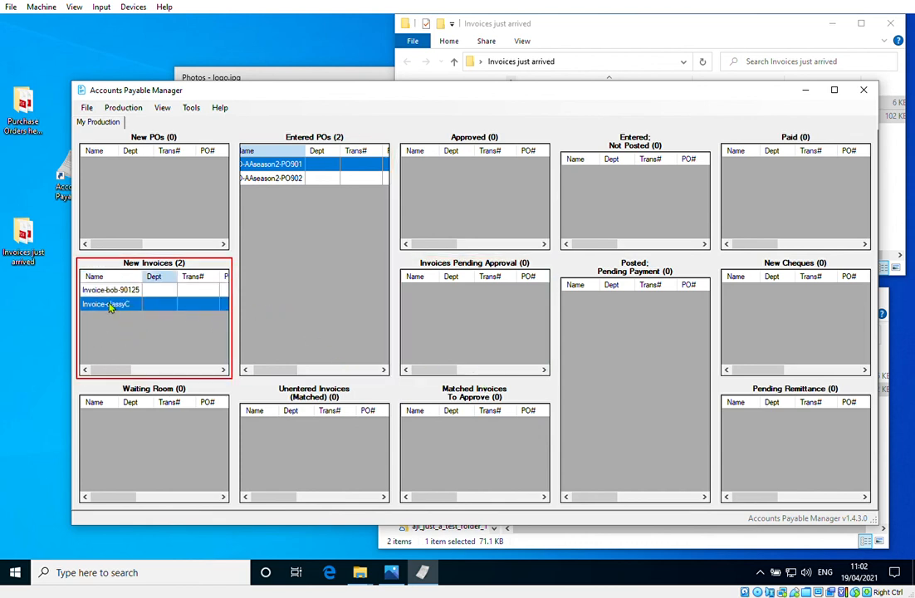
click(119, 290)
right_click(117, 289)
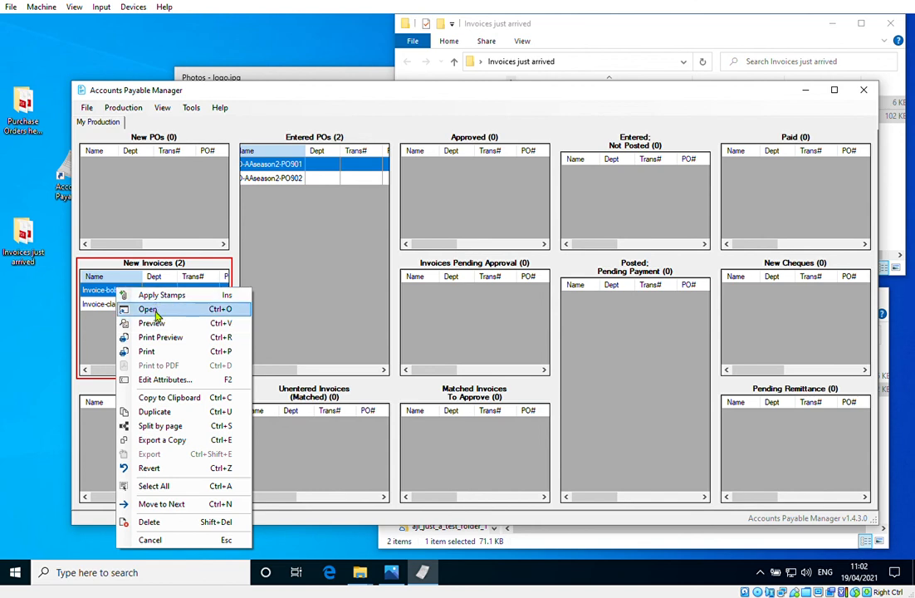
click(155, 311)
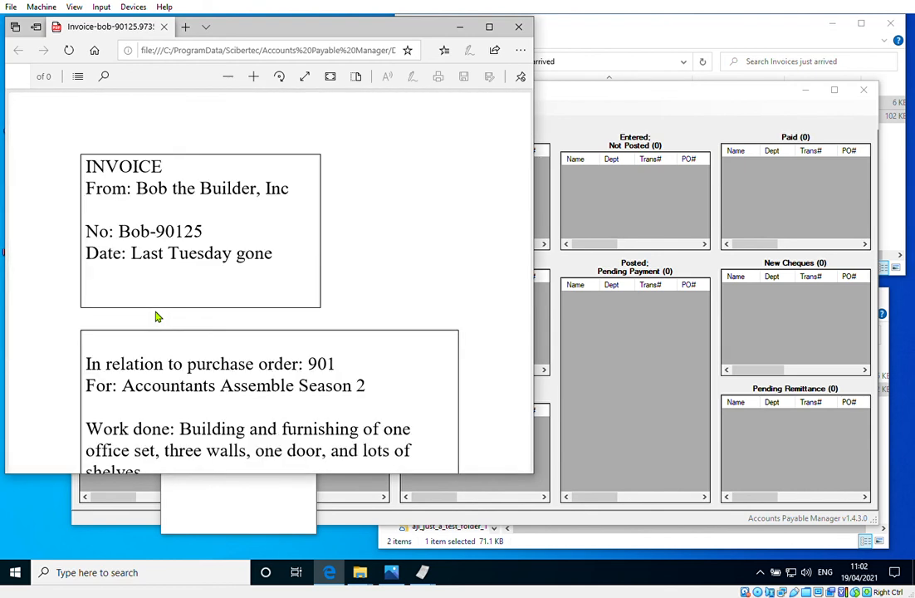
scroll(186, 336, down, 3)
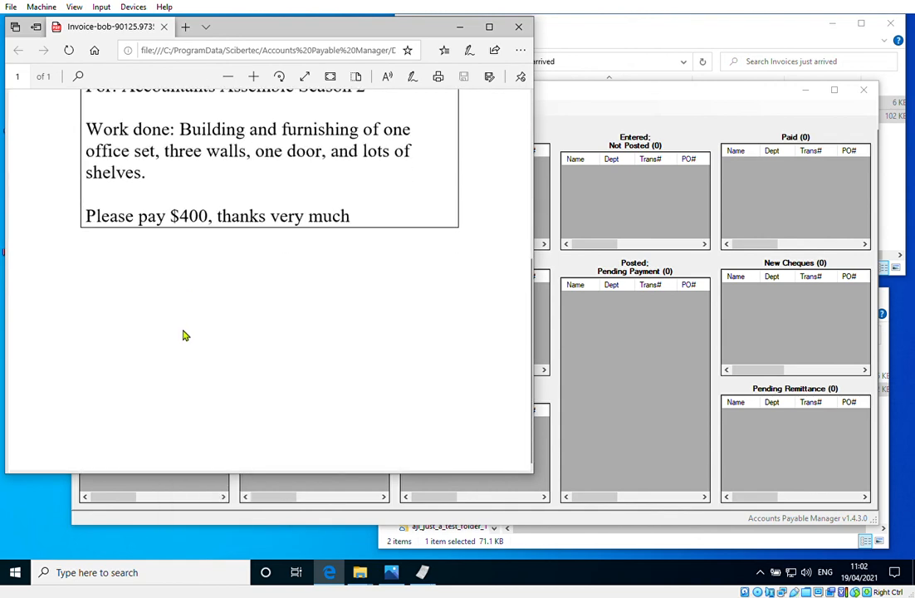